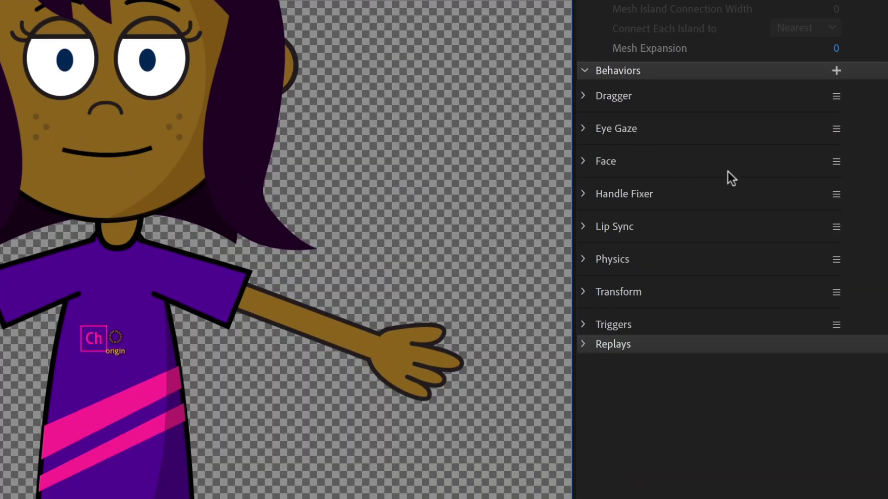
Show the addable behaviors list for the puppet and its Body group, then select Body
{"action": "left_click", "coordinate": [836, 71]}
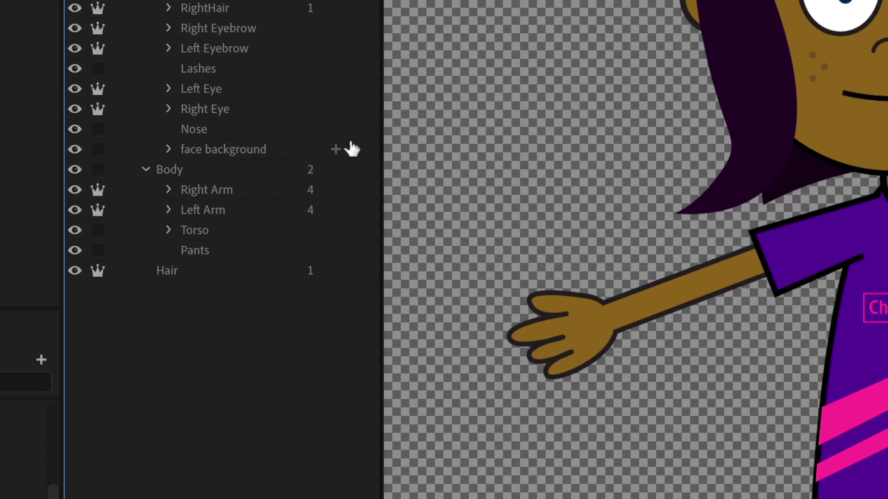
{"action": "left_click", "coordinate": [337, 170]}
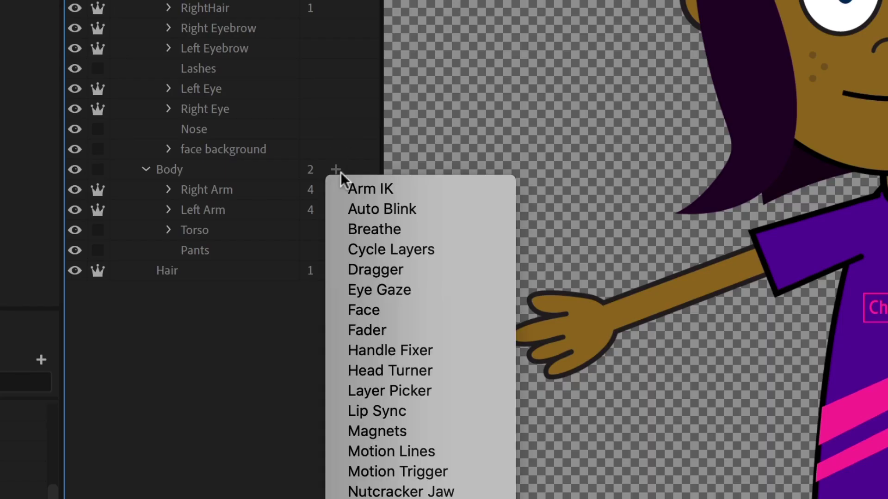
{"action": "left_click", "coordinate": [389, 309]}
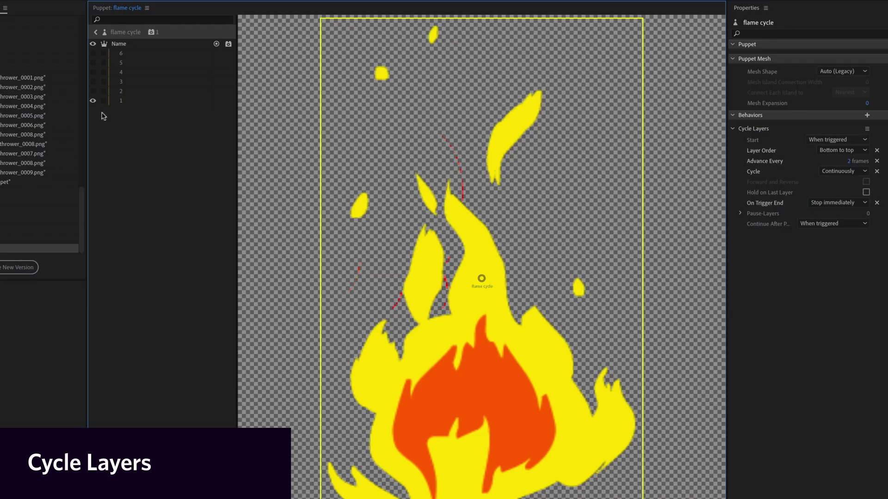
Cycle through flame frames and swing Crimson's arm across her chest to fire flames
{"action": "left_click", "coordinate": [94, 91]}
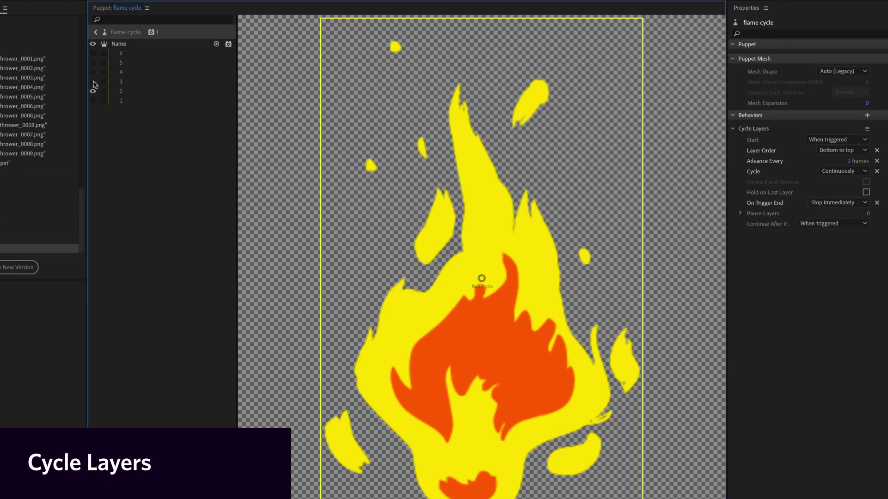
{"action": "left_click", "coordinate": [94, 82]}
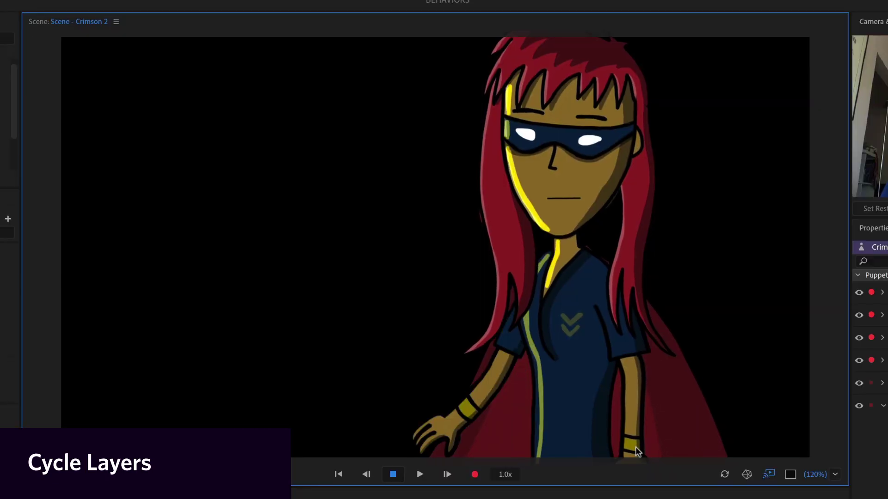
{"action": "left_click_drag", "start_coordinate": [636, 447], "coordinate": [523, 347]}
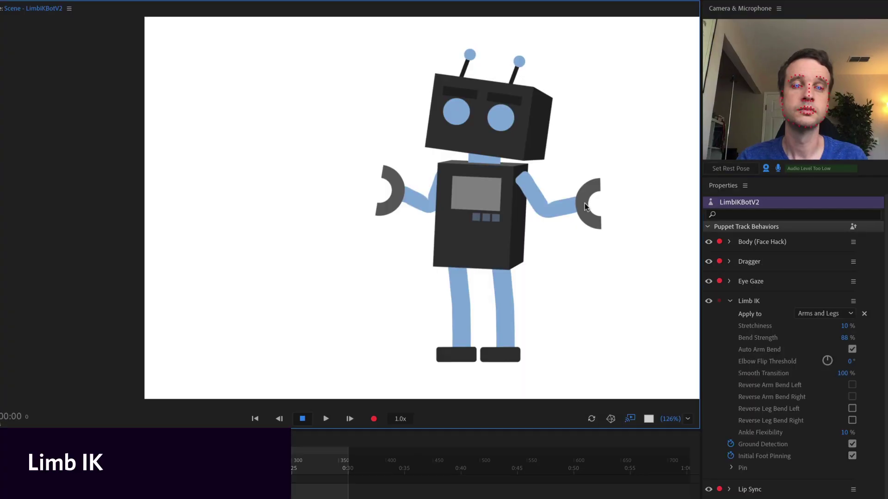
Pose the LimbIK robot with both hands at its hips and torso pushed down to bend the knees
{"action": "left_click_drag", "start_coordinate": [585, 203], "coordinate": [534, 235]}
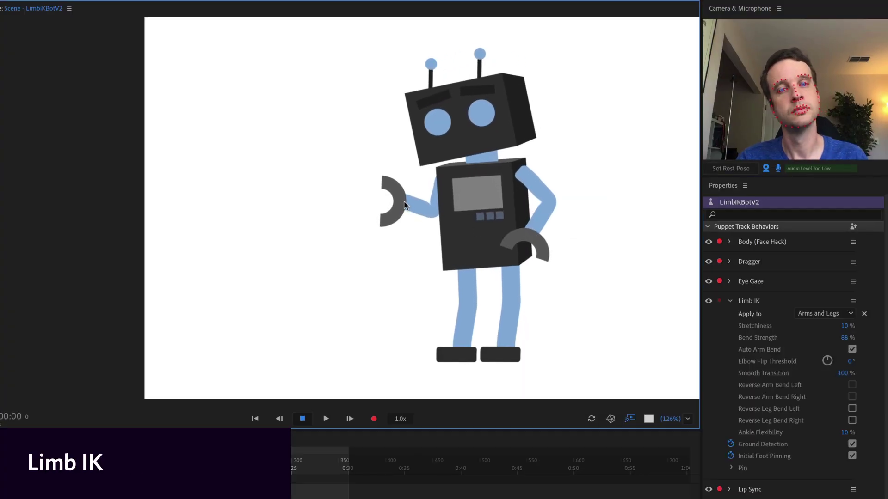
{"action": "left_click_drag", "start_coordinate": [404, 203], "coordinate": [439, 224]}
{"action": "left_click_drag", "start_coordinate": [495, 186], "coordinate": [483, 246]}
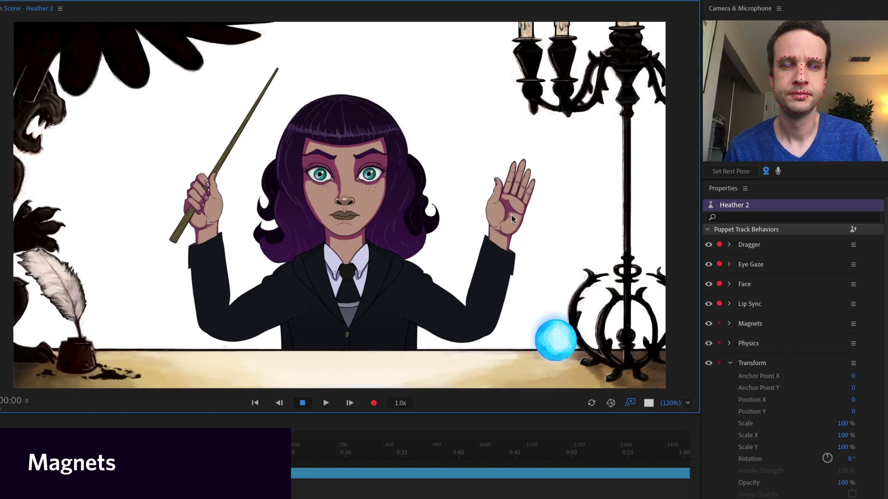
Move the wizard's hand onto the ball, wave Heller's arm for motion lines, and fly the hummingbird
{"action": "mouse_move", "coordinate": [514, 218]}
{"action": "left_mouse_down"}
{"action": "mouse_move", "coordinate": [534, 267]}
{"action": "mouse_move", "coordinate": [512, 191]}
{"action": "left_mouse_up"}
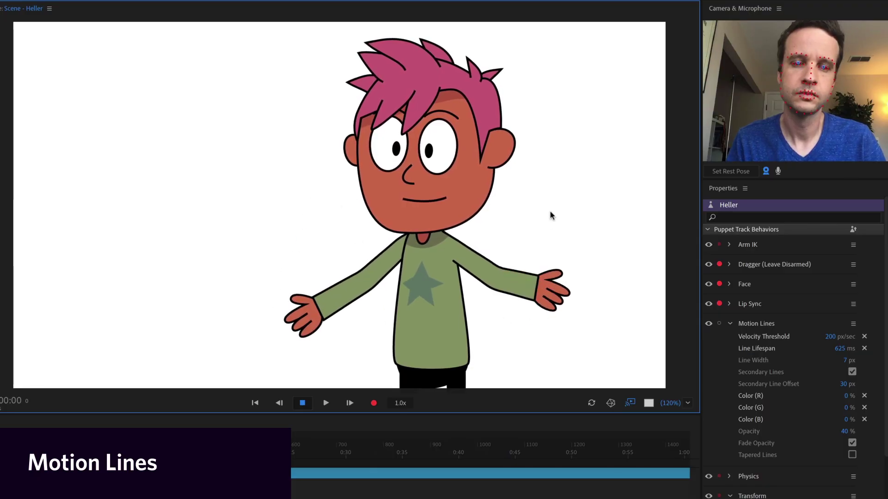
{"action": "mouse_move", "coordinate": [551, 216]}
{"action": "left_mouse_down"}
{"action": "mouse_move", "coordinate": [542, 174]}
{"action": "mouse_move", "coordinate": [533, 307]}
{"action": "left_mouse_up"}
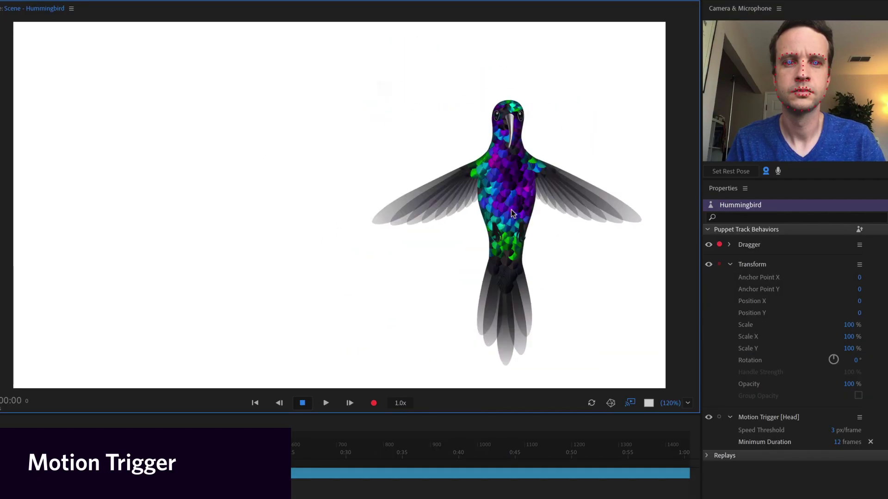
{"action": "mouse_move", "coordinate": [423, 201]}
{"action": "left_mouse_down"}
{"action": "mouse_move", "coordinate": [267, 212]}
{"action": "mouse_move", "coordinate": [264, 159]}
{"action": "mouse_move", "coordinate": [517, 212]}
{"action": "mouse_move", "coordinate": [514, 166]}
{"action": "mouse_move", "coordinate": [409, 212]}
{"action": "mouse_move", "coordinate": [264, 180]}
{"action": "mouse_move", "coordinate": [260, 167]}
{"action": "mouse_move", "coordinate": [514, 195]}
{"action": "mouse_move", "coordinate": [517, 205]}
{"action": "left_mouse_up"}
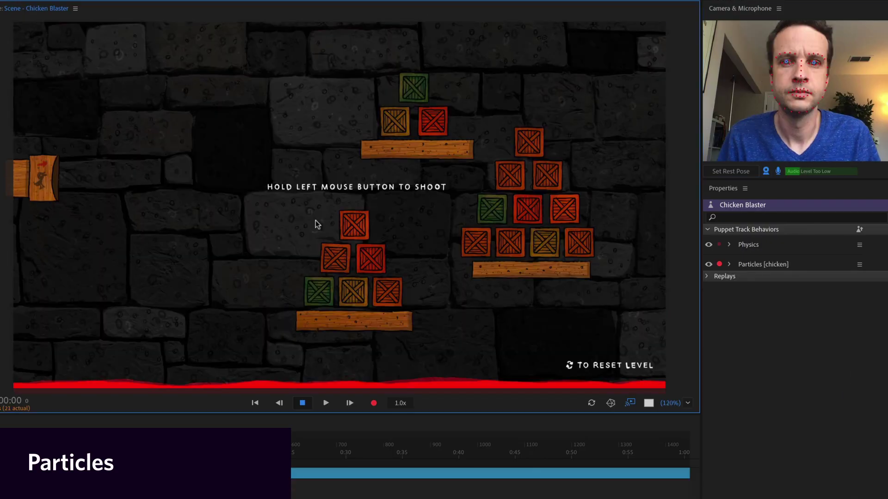
Fire the chicken cannon, swing the grey bar, then scale the monster to 72% and rotate it to -35°
{"action": "left_click_drag", "start_coordinate": [316, 220], "coordinate": [275, 50]}
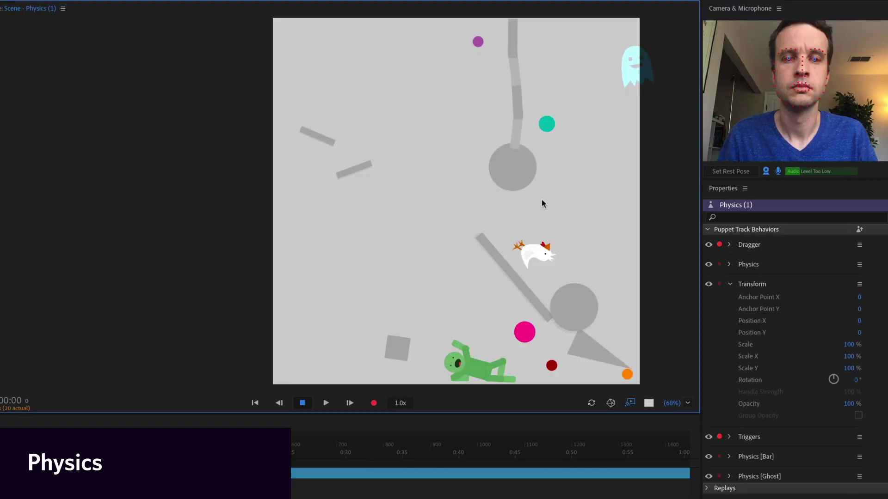
{"action": "left_click_drag", "start_coordinate": [526, 272], "coordinate": [427, 291]}
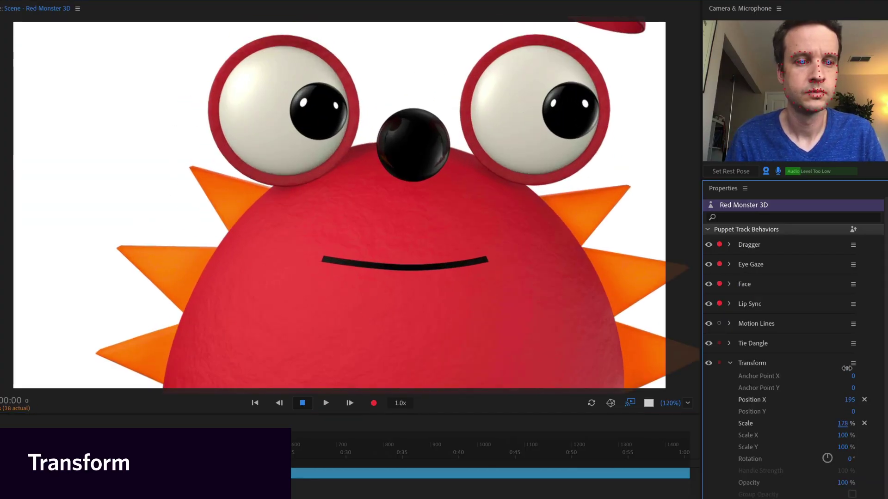
{"action": "left_click_drag", "start_coordinate": [848, 424], "coordinate": [843, 423]}
{"action": "mouse_move", "coordinate": [847, 458]}
{"action": "left_mouse_down"}
{"action": "mouse_move", "coordinate": [856, 454]}
{"action": "mouse_move", "coordinate": [836, 459]}
{"action": "mouse_move", "coordinate": [829, 482]}
{"action": "left_mouse_up"}
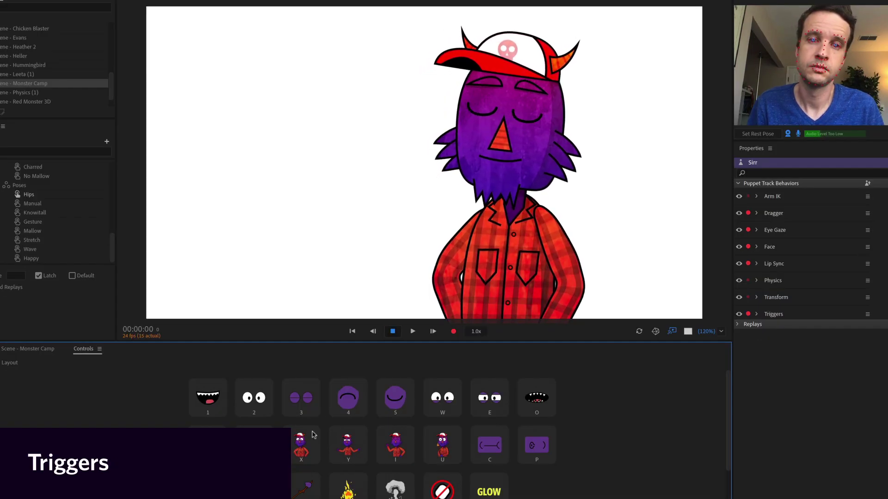
Trigger Sirr's pointing-up, gesturing, shrug and waving poses from the Controls panel
{"action": "key", "text": "y"}
{"action": "left_click", "coordinate": [298, 448]}
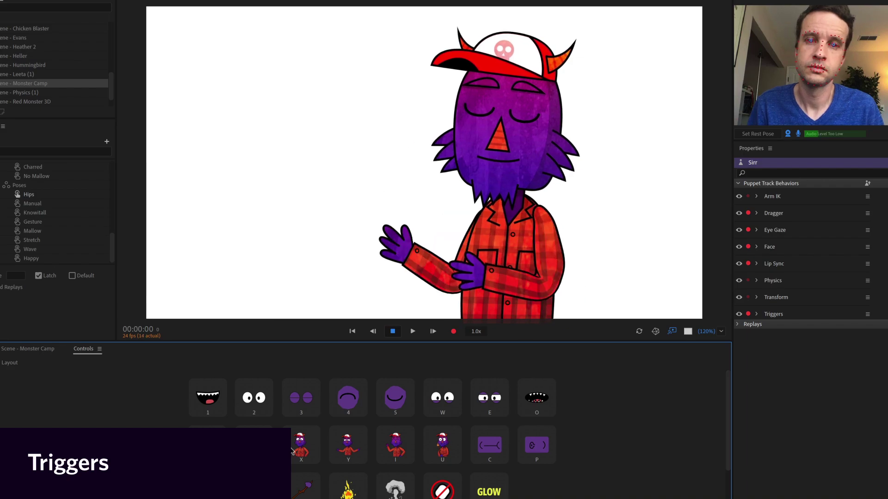
{"action": "left_click", "coordinate": [393, 451]}
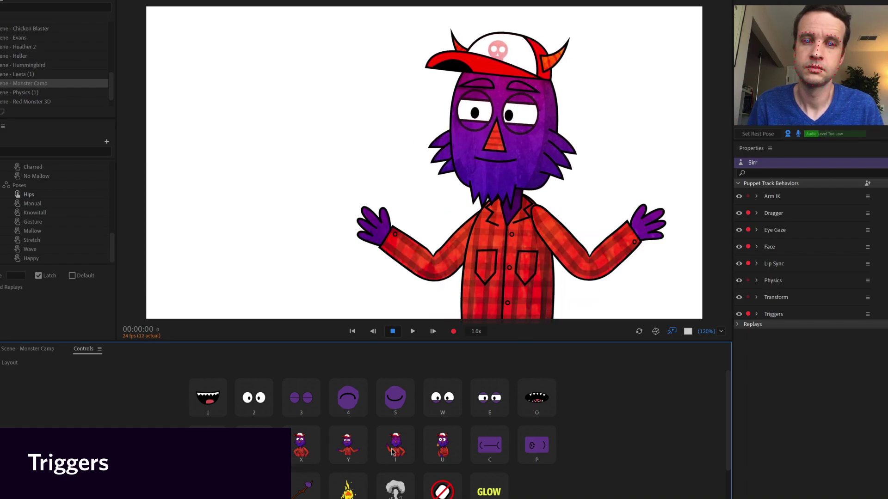
{"action": "left_click", "coordinate": [444, 451]}
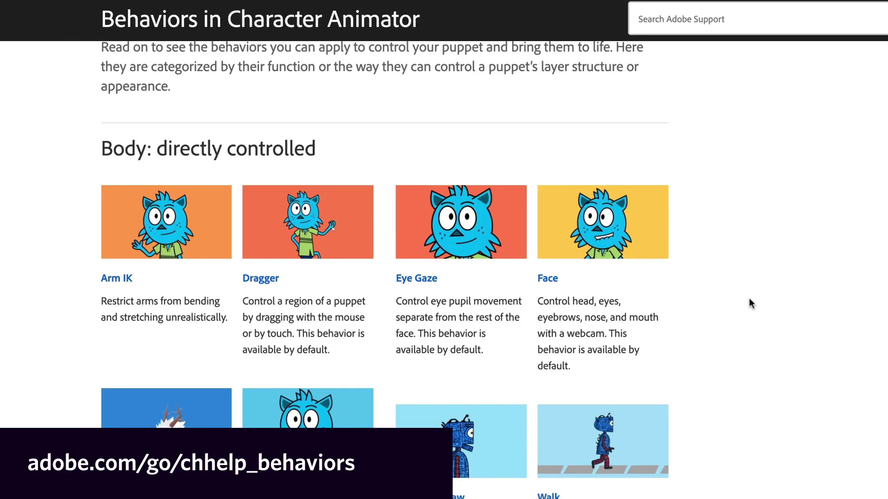
{"action": "scroll", "coordinate": [751, 303], "scroll_direction": "down", "scroll_amount": 5}
{"action": "scroll", "coordinate": [751, 303], "scroll_direction": "down", "scroll_amount": 5}
{"action": "scroll", "coordinate": [751, 303], "scroll_direction": "down", "scroll_amount": 1}
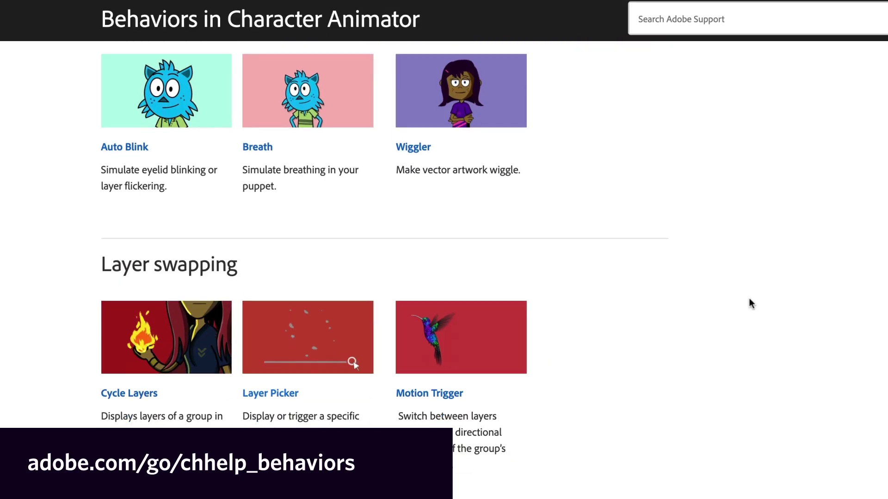
{"action": "scroll", "coordinate": [750, 303], "scroll_direction": "down", "scroll_amount": 5}
{"action": "scroll", "coordinate": [751, 304], "scroll_direction": "down", "scroll_amount": 4}
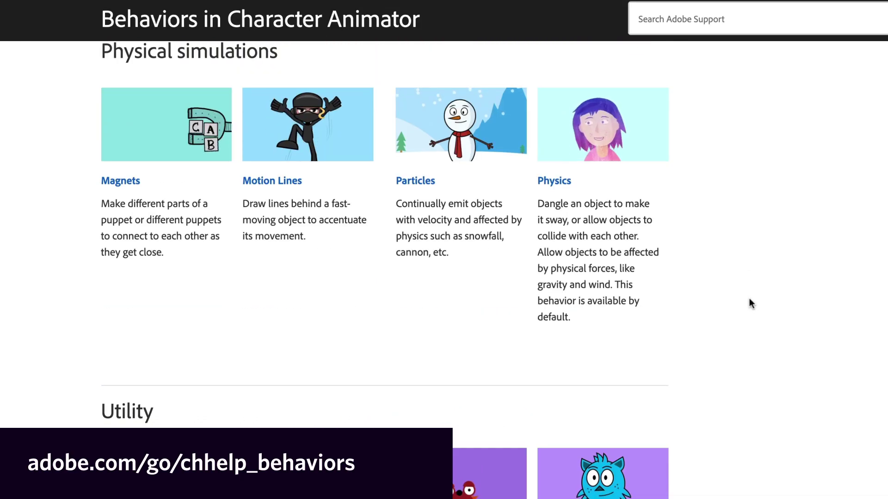
{"action": "scroll", "coordinate": [751, 303], "scroll_direction": "down", "scroll_amount": 5}
{"action": "scroll", "coordinate": [751, 304], "scroll_direction": "up", "scroll_amount": 5}
{"action": "scroll", "coordinate": [751, 303], "scroll_direction": "up", "scroll_amount": 1}
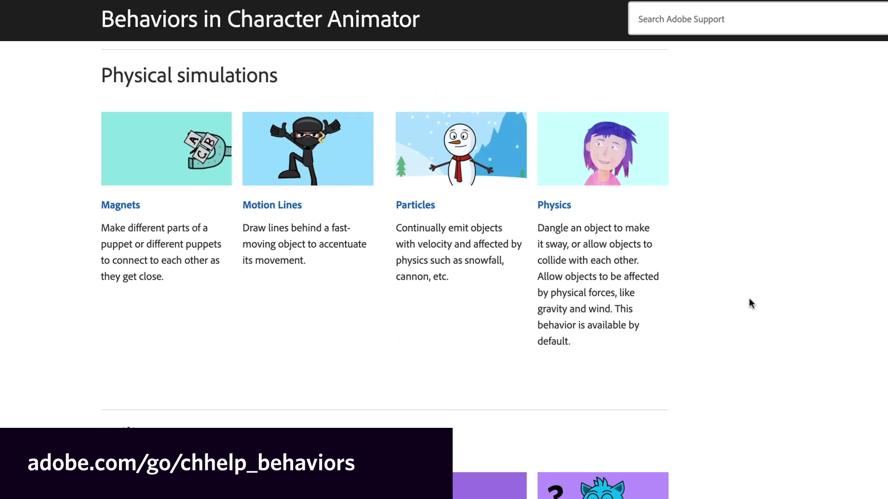
{"action": "scroll", "coordinate": [751, 303], "scroll_direction": "up", "scroll_amount": 4}
{"action": "scroll", "coordinate": [751, 304], "scroll_direction": "up", "scroll_amount": 4}
{"action": "scroll", "coordinate": [750, 303], "scroll_direction": "up", "scroll_amount": 4}
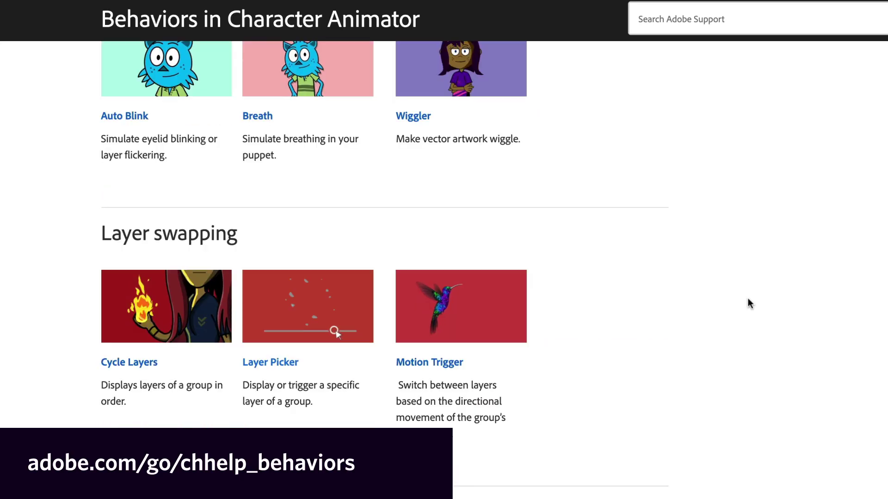
{"action": "scroll", "coordinate": [751, 303], "scroll_direction": "up", "scroll_amount": 2}
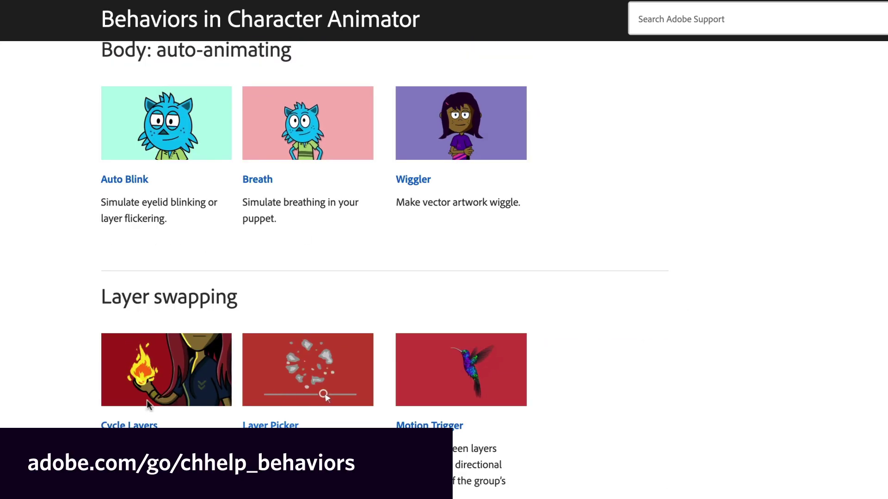